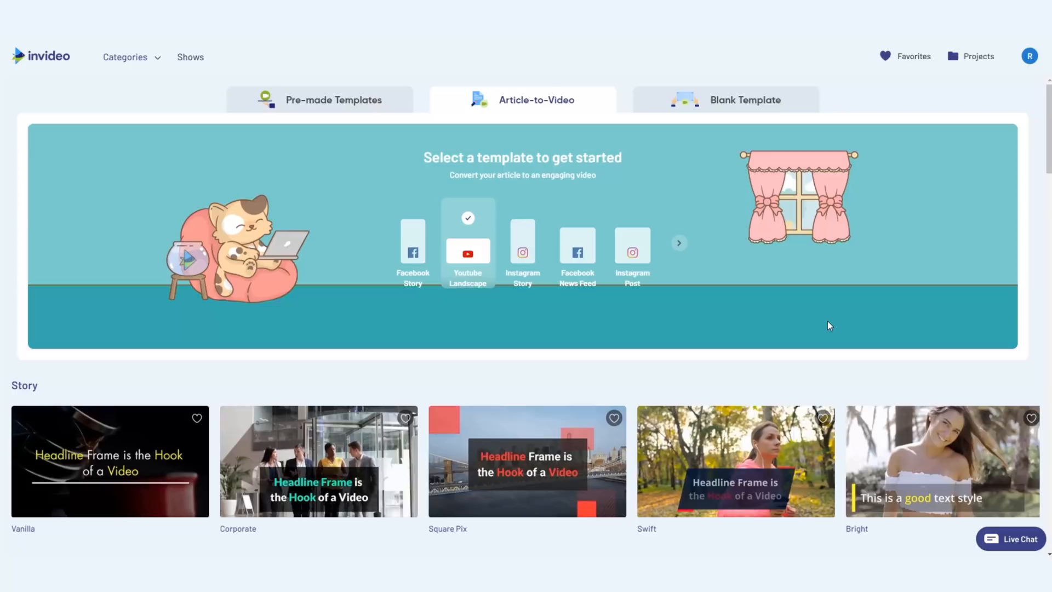
Upload invideo_logo_vector.png as the brand logo and accept the suggested brand colours
click(1029, 57)
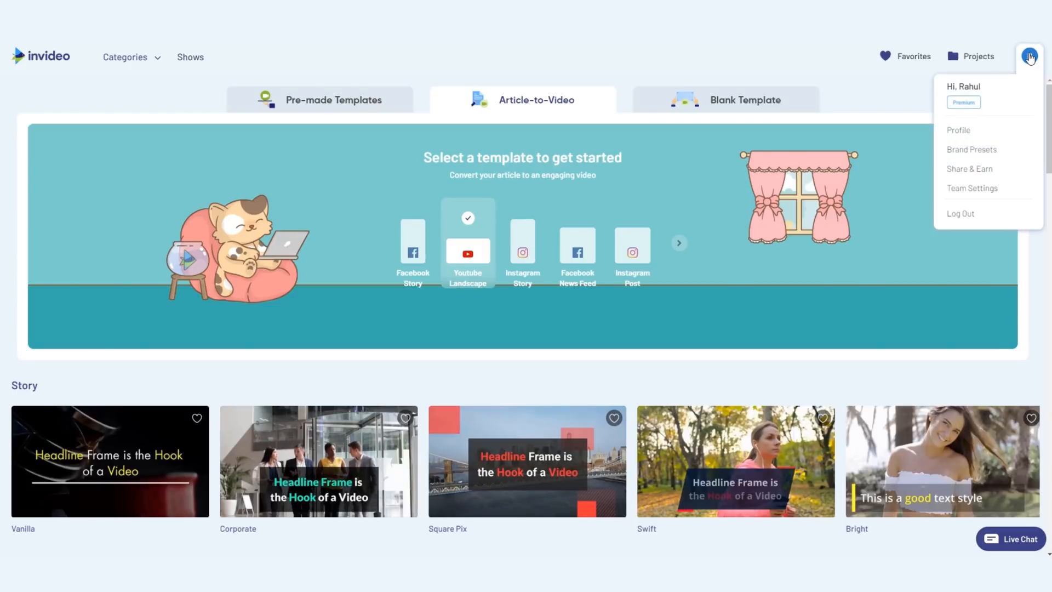
click(969, 150)
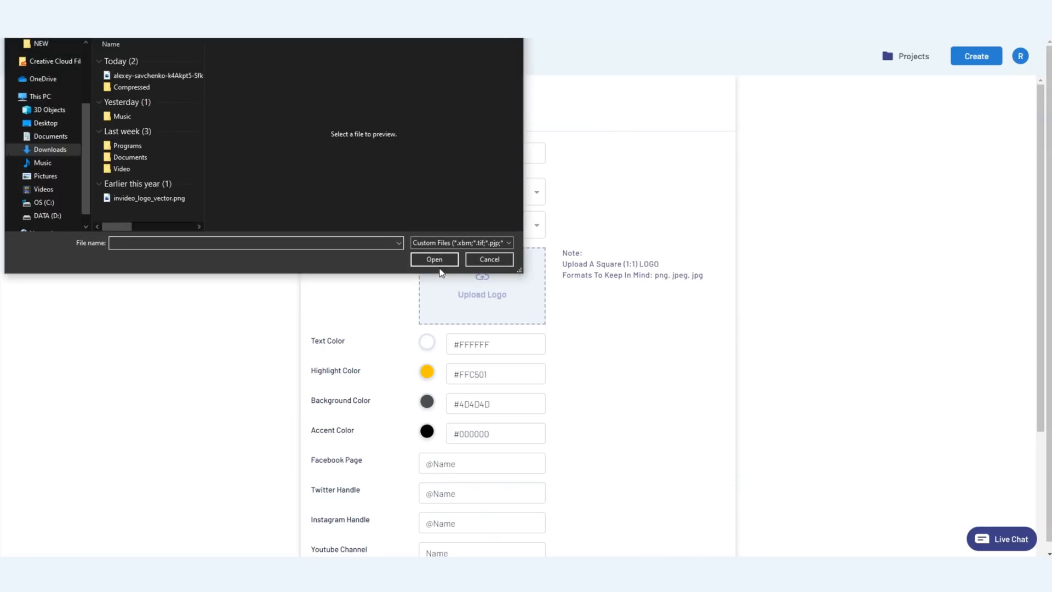
click(148, 198)
click(434, 258)
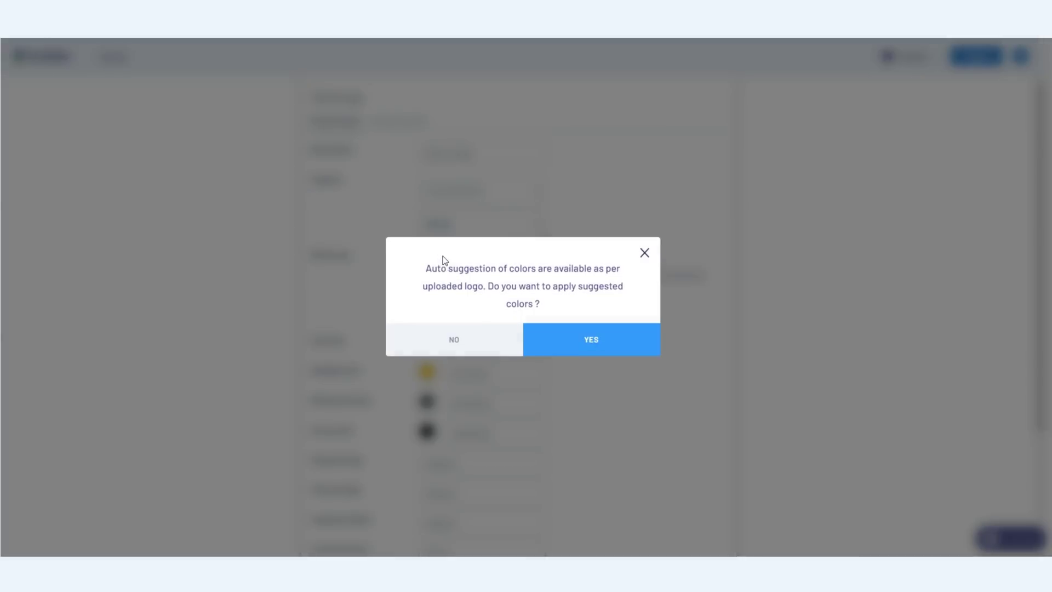
click(592, 340)
scroll(622, 355, down, 3)
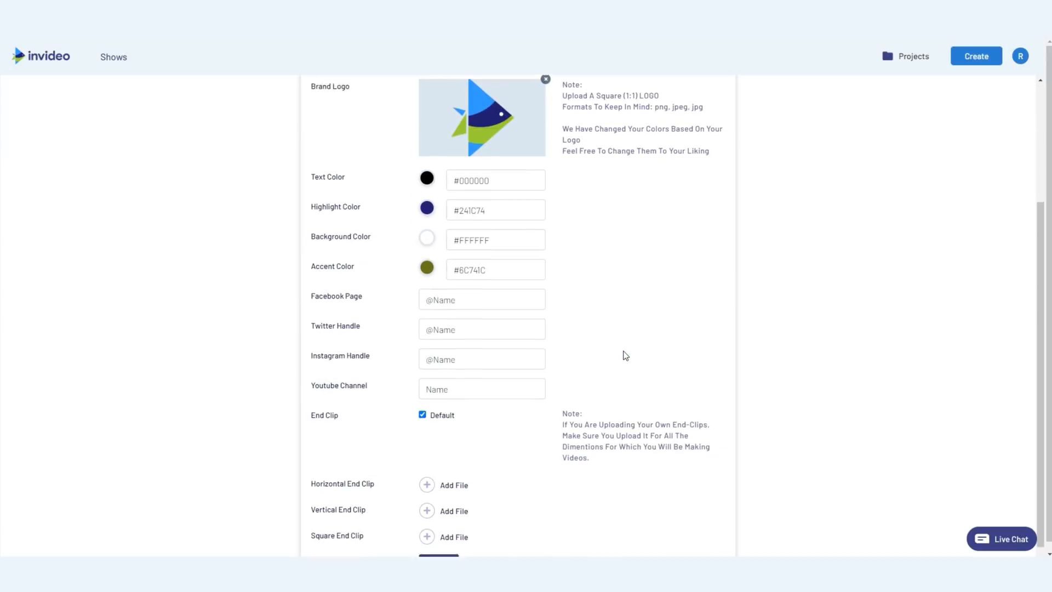
scroll(622, 355, up, 5)
In Team Settings, start a new team-member invite with full name and email filled
click(1019, 56)
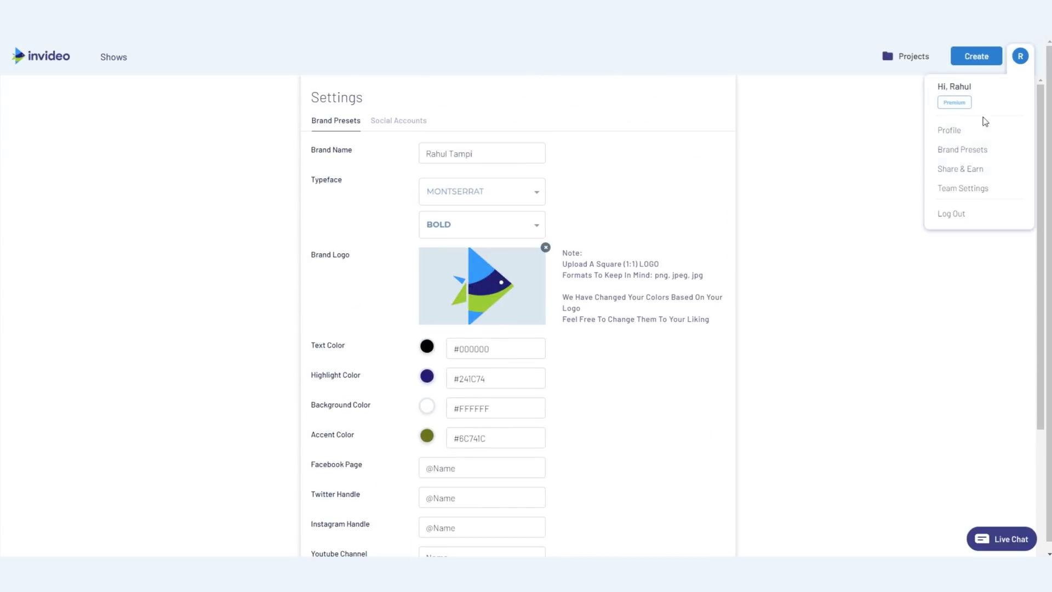
click(956, 190)
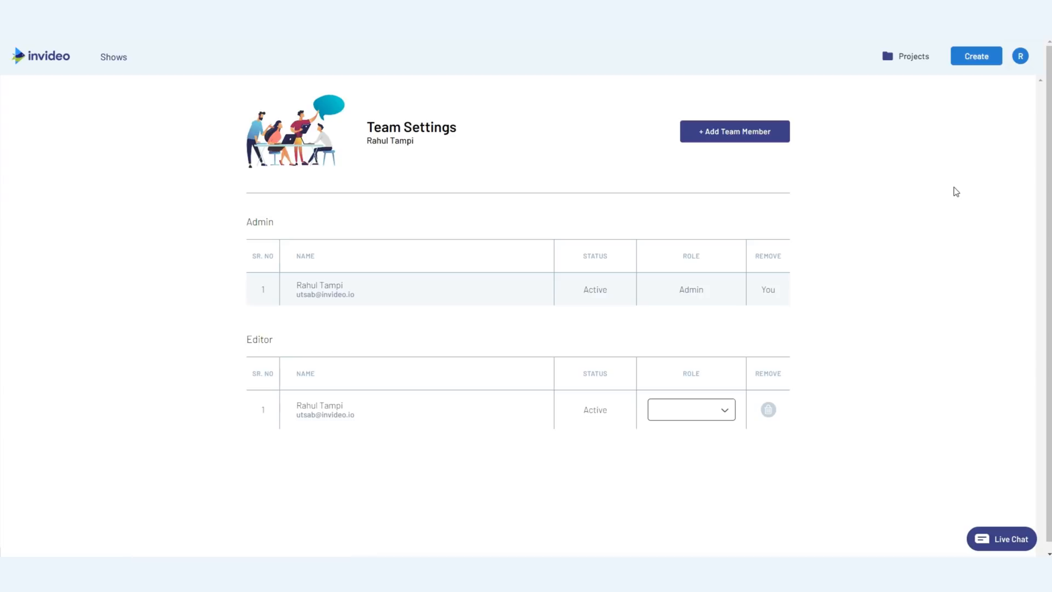
click(723, 136)
click(527, 254)
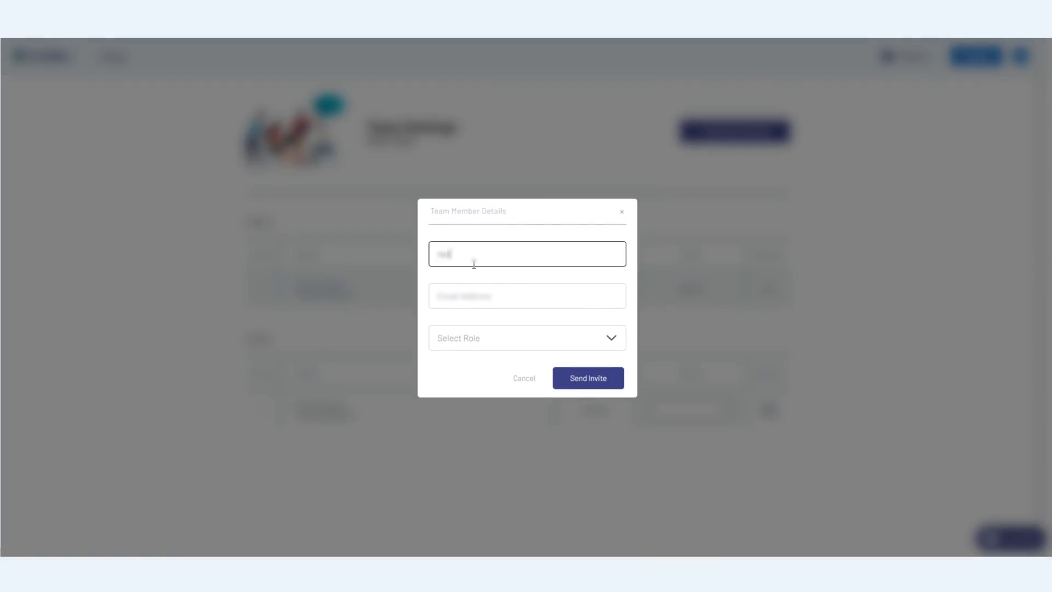
text(member 2)
click(502, 298)
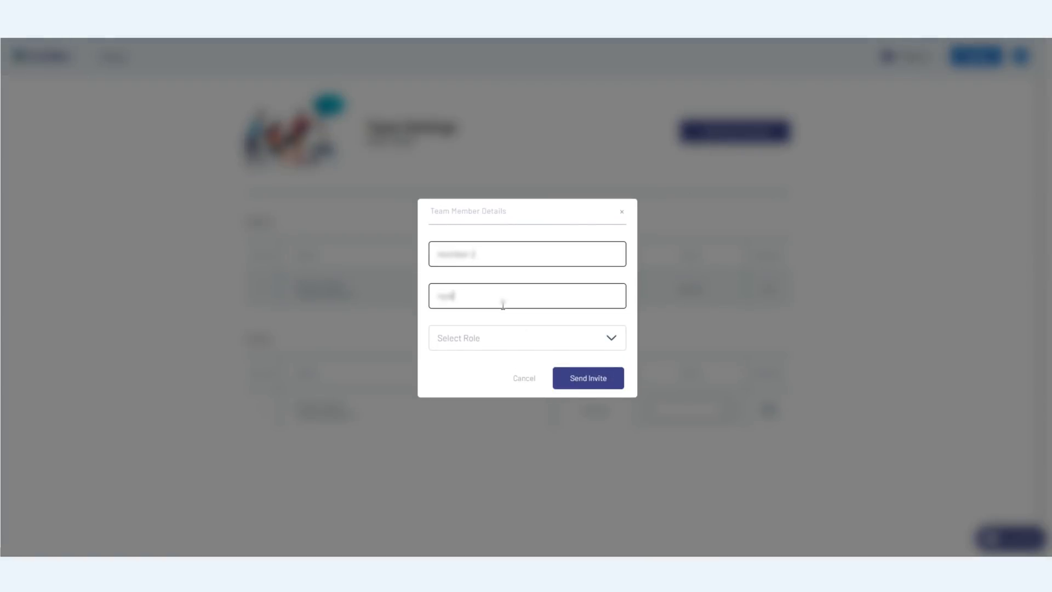
Start a new project from the Business template in wide format
click(526, 338)
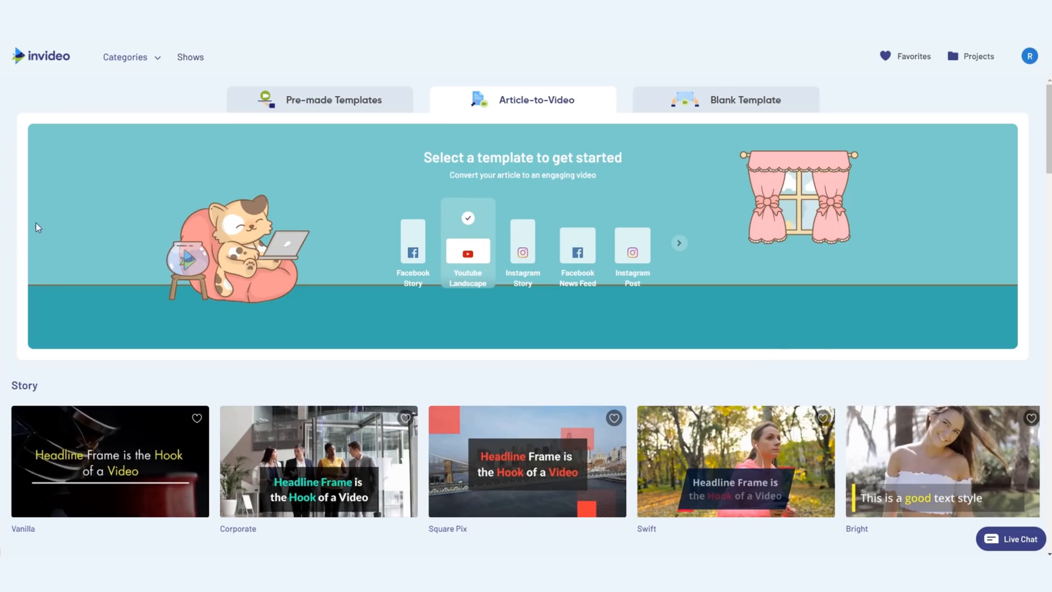
scroll(525, 328, down, 15)
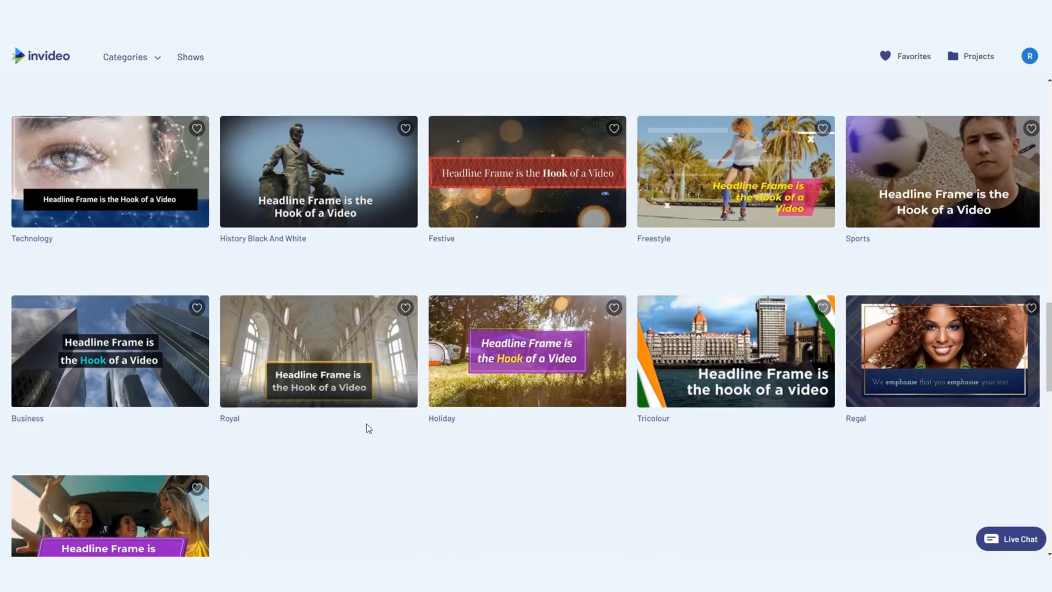
click(109, 364)
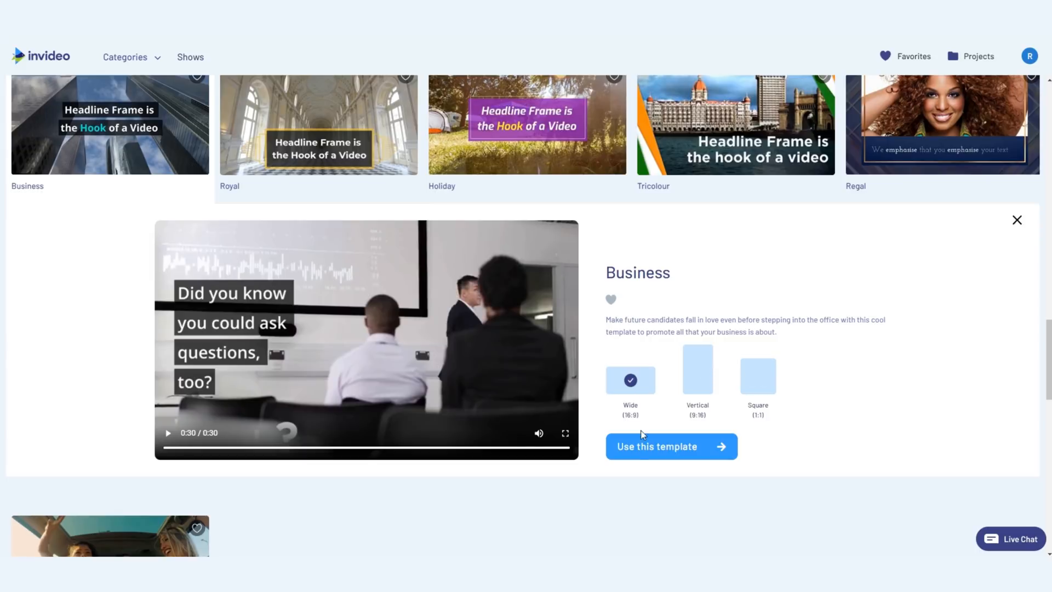
click(646, 446)
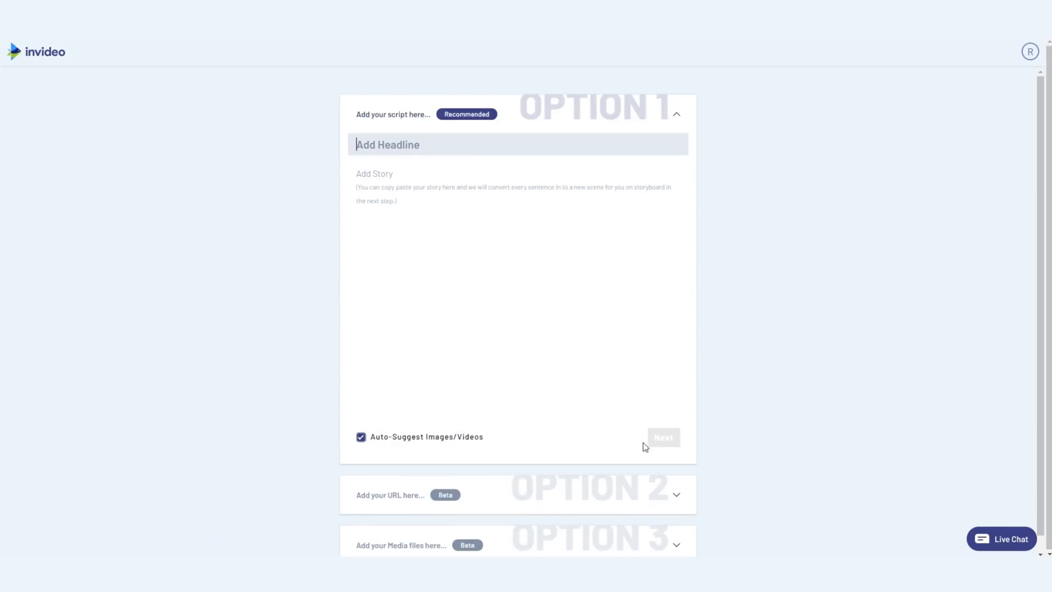
Copy the marketing script from the Word document and paste it into the story field
click(570, 326)
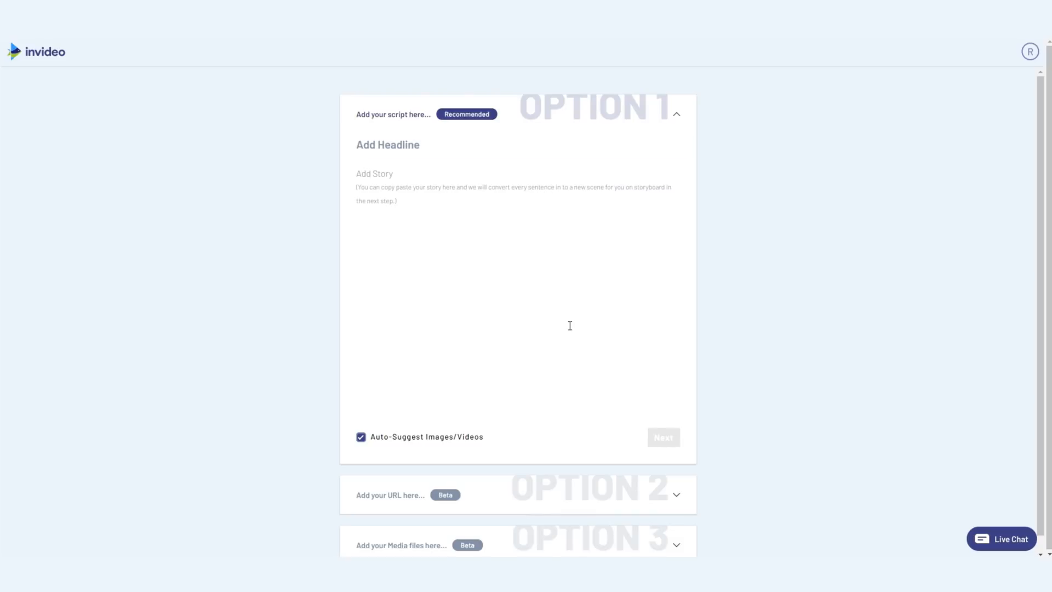
key(alt+Tab)
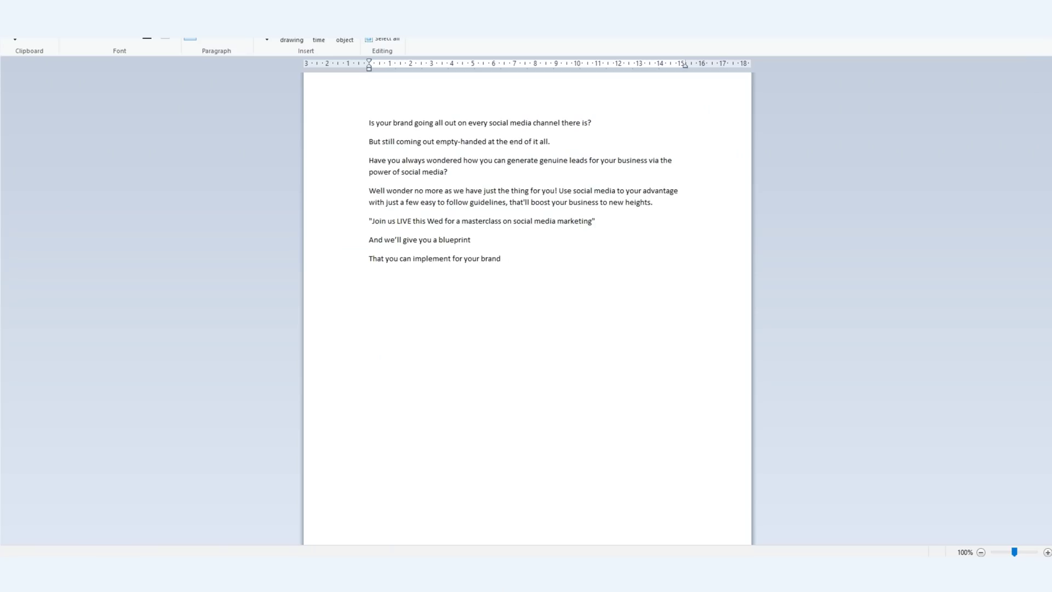
drag(505, 265, 362, 119)
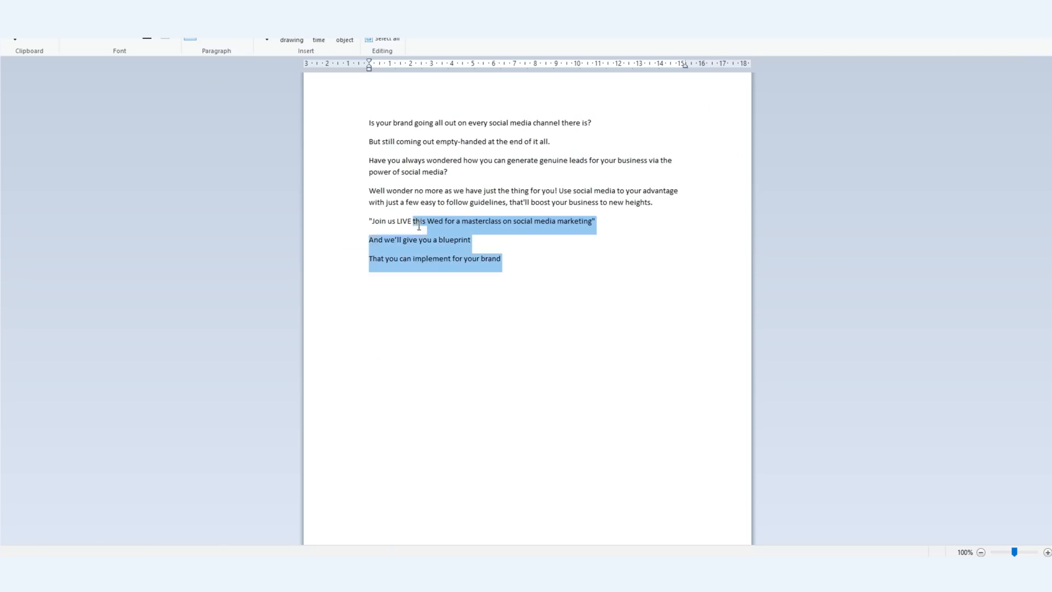
key(alt+Tab)
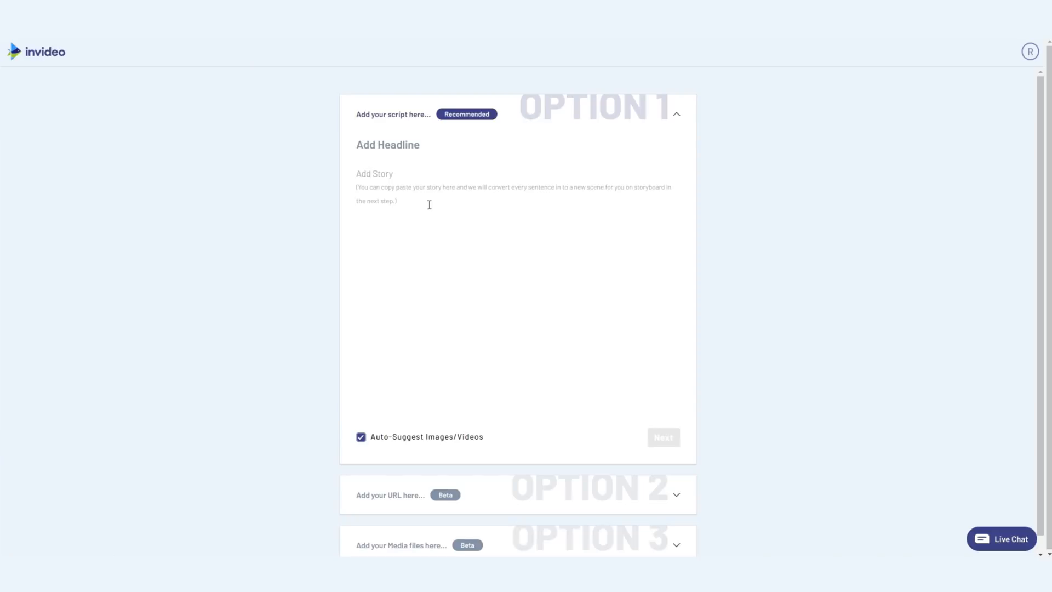
text(Is your brand going all out on every social media channel there is? But still coming out empty-handed at the end of it all. Have you always wondered how you can generate genuine leads for your business via the power of social media? Well wonder no more as we have just the thing for you! Use social media to your advantage with just a few easy to follow guidelines, that’ll boost your business to new heights. “Join us LIVE this Wed for a masterclass on social media marketing” And we’ll give you a blueprint That you can implement for your brand)
Move the script's first sentence out of the story into the headline field
drag(600, 174, 356, 174)
key(Delete)
click(394, 146)
text(Is your brand going all out on every social media channel there is?)
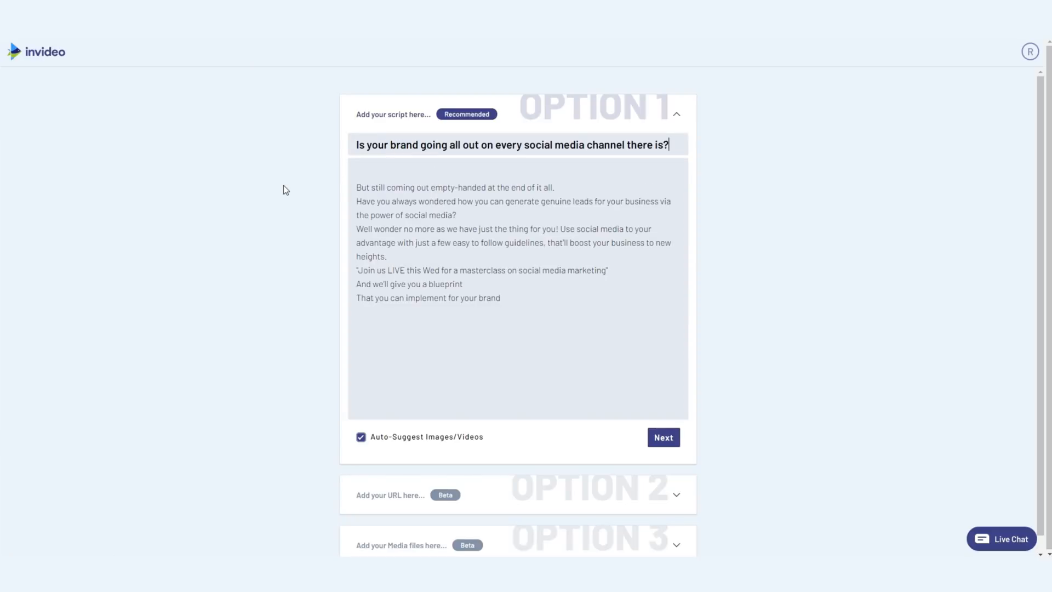
click(495, 494)
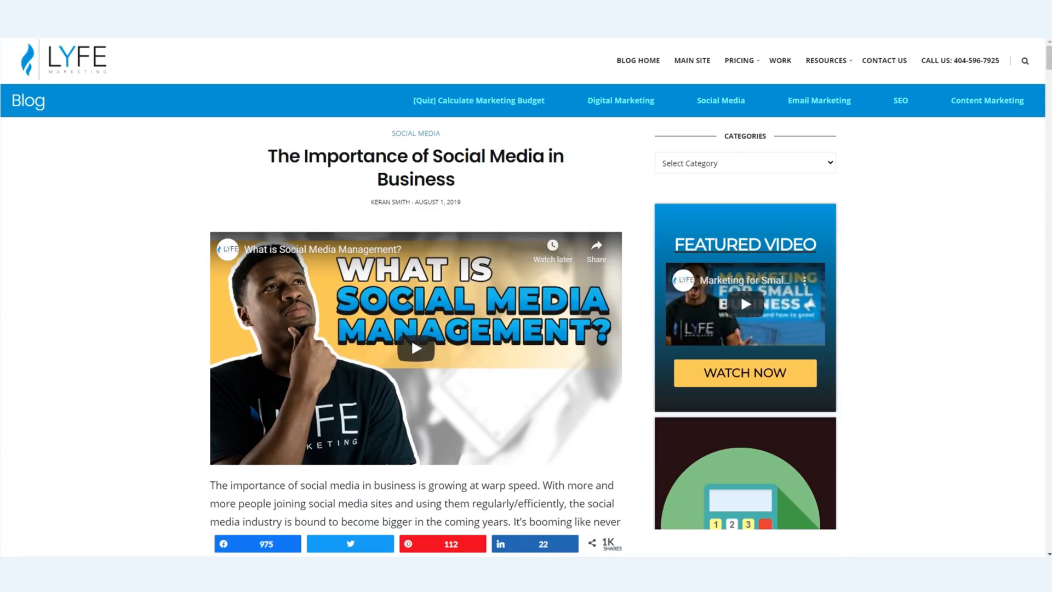
key(ctrl+v)
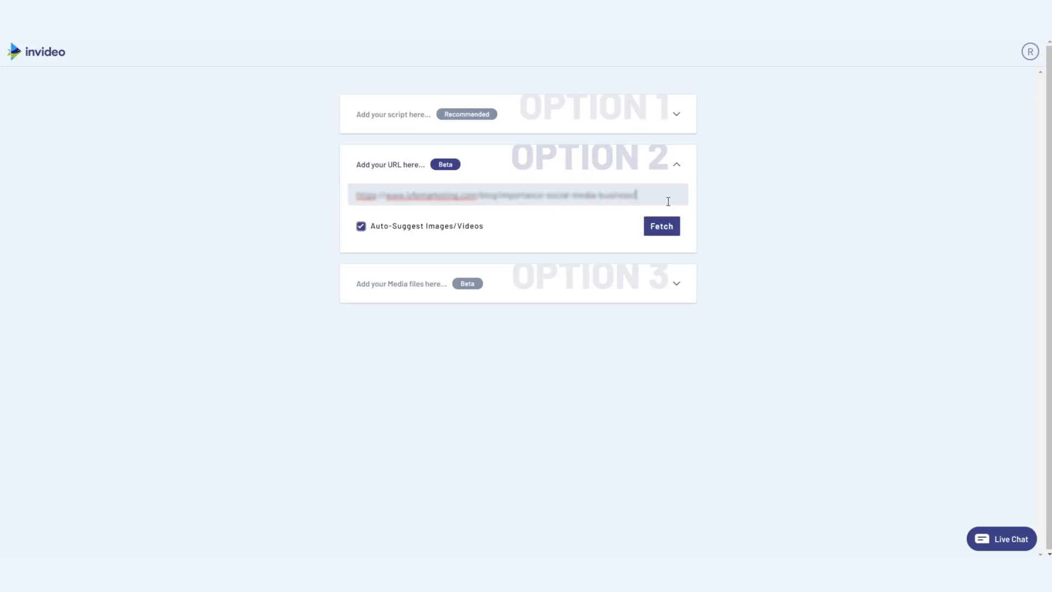
click(656, 113)
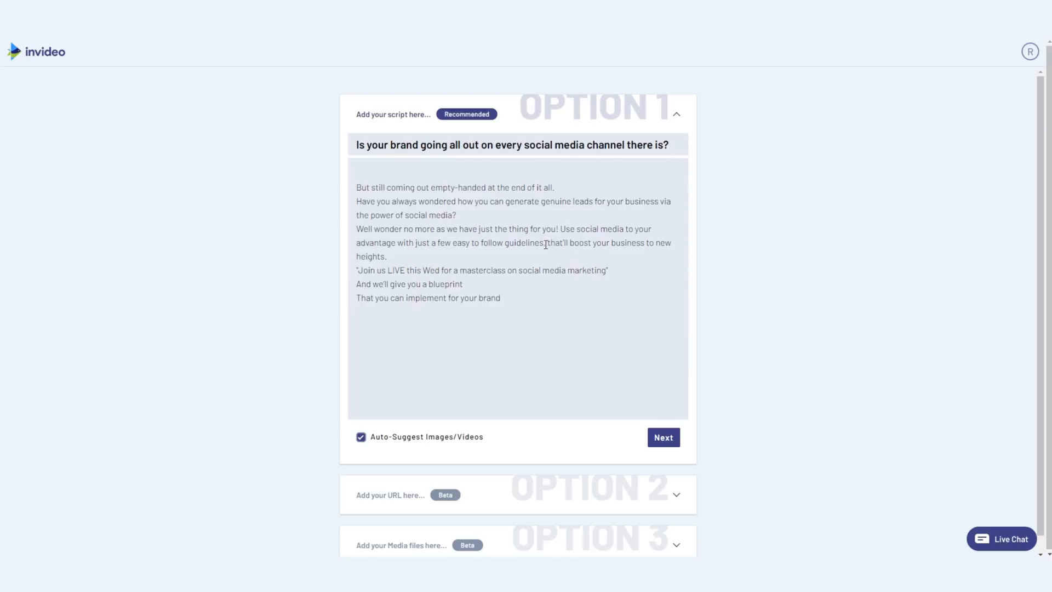
Break the line after 'for you!' and generate the nine-scene storyboard from the script
click(560, 229)
key(Return)
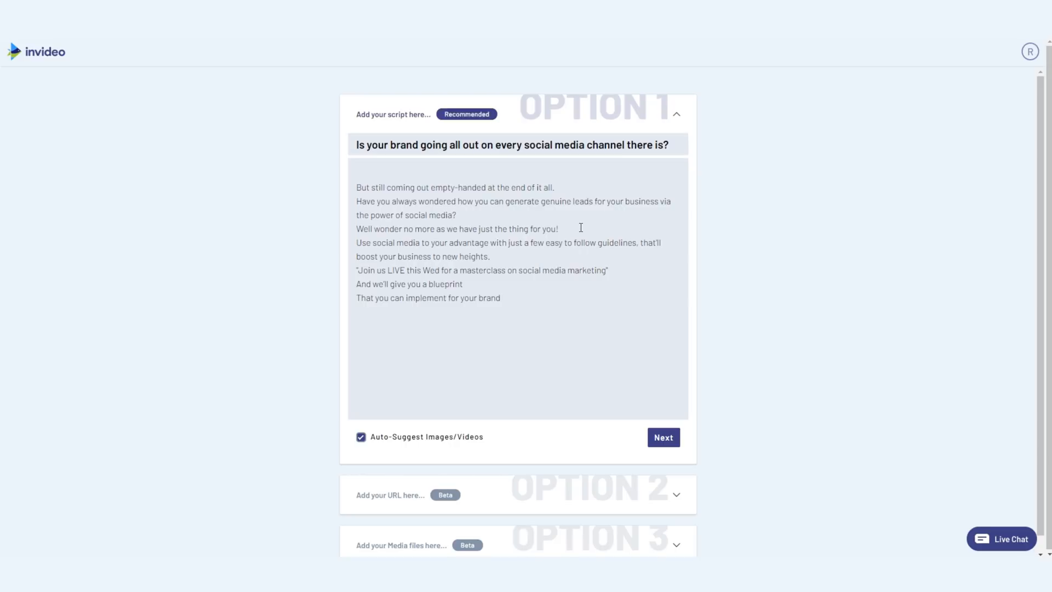
click(664, 437)
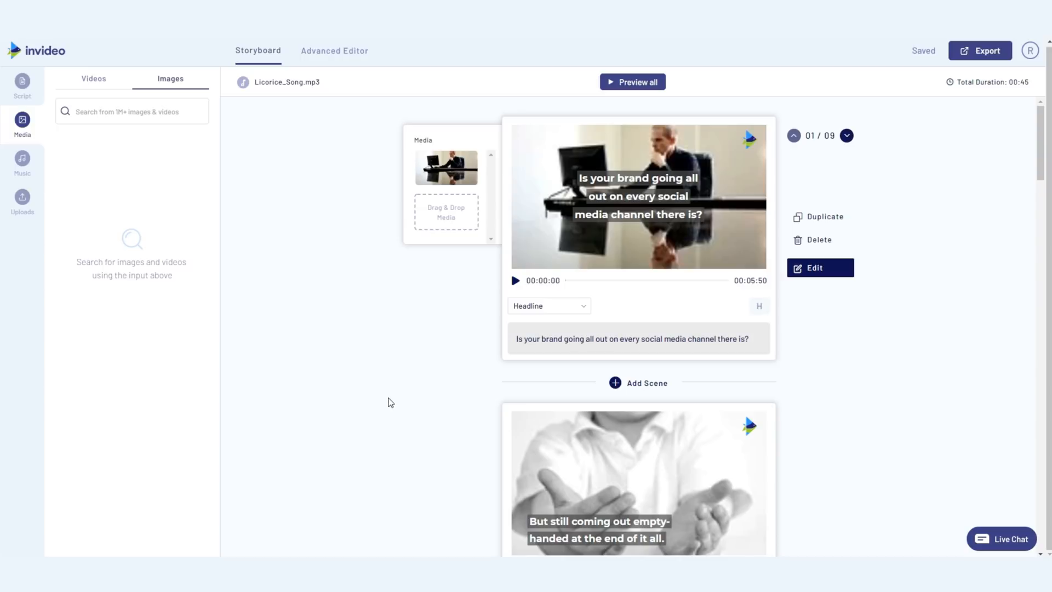
Insert a blank scene after scene 1 and duplicate it, lengthening the video to 00:54
click(638, 382)
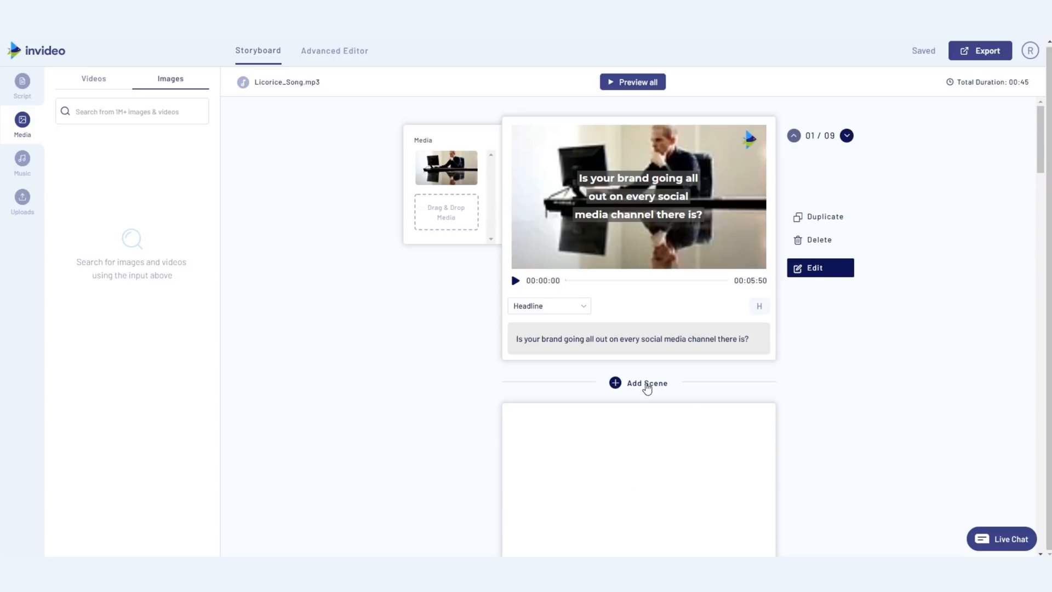
click(822, 225)
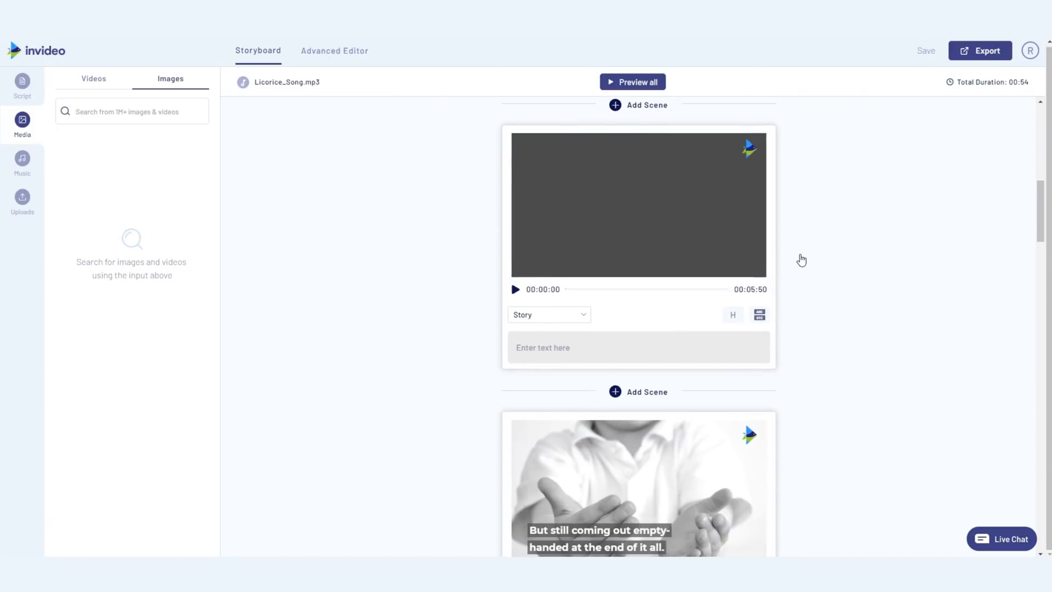
scroll(753, 458, down, 3)
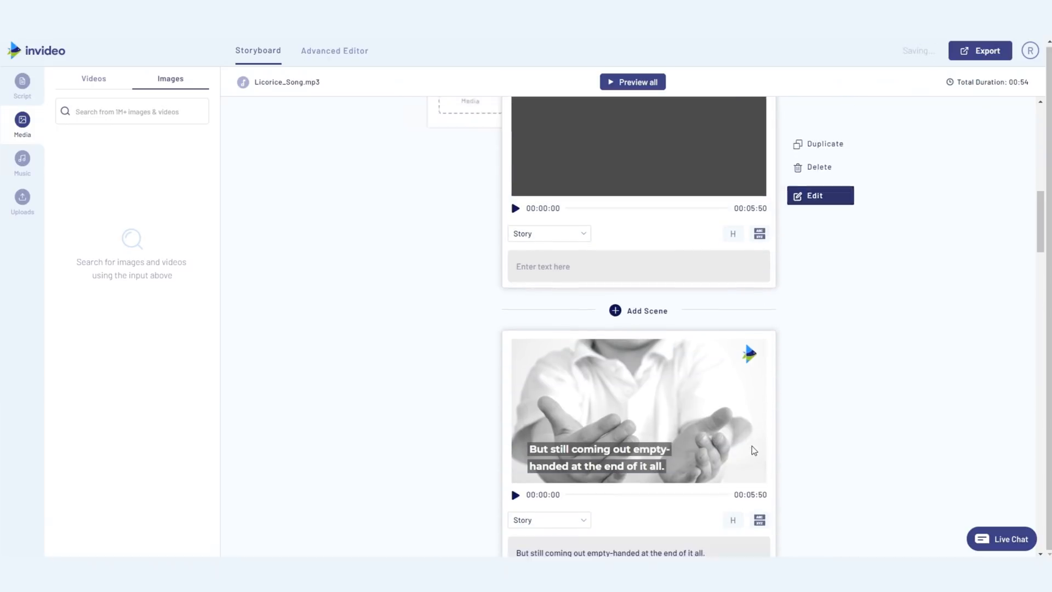
scroll(792, 323, down, 3)
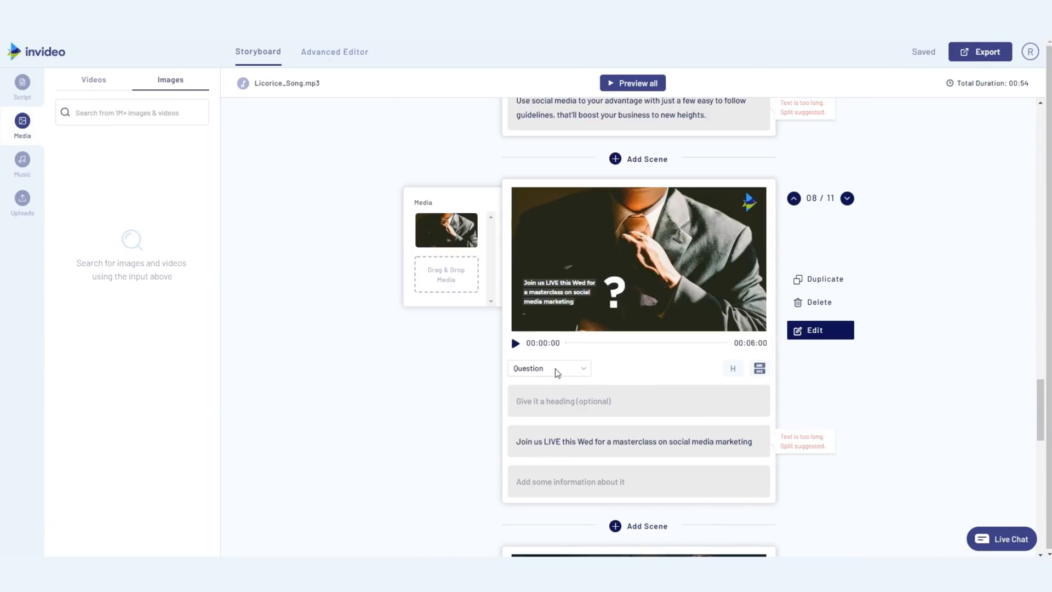
Change scene 8 ('Join us LIVE this Wed') from Question to Quote style
click(554, 369)
click(530, 423)
click(590, 332)
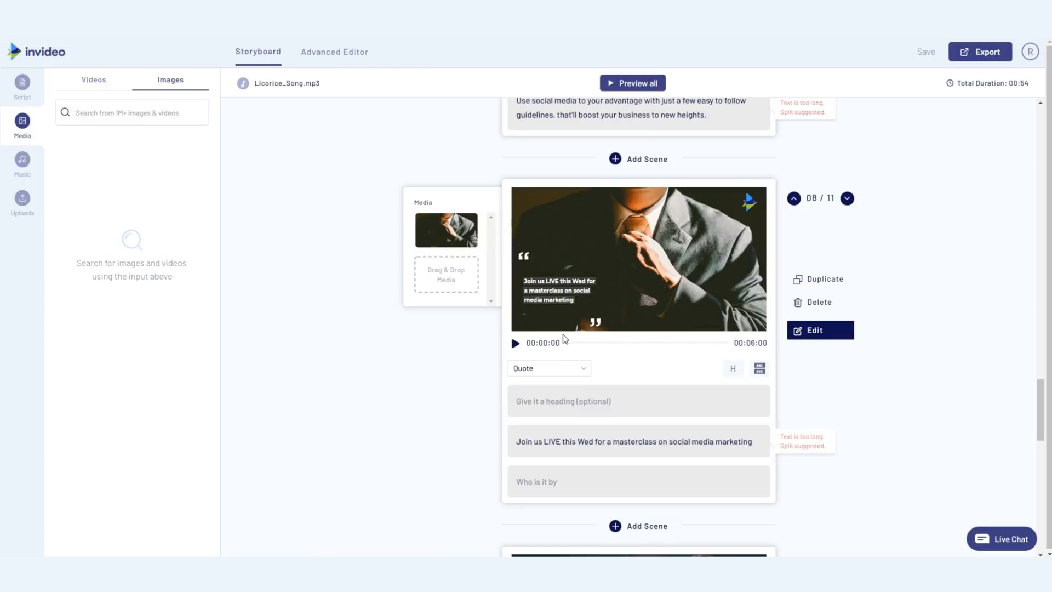
scroll(890, 469, up, 4)
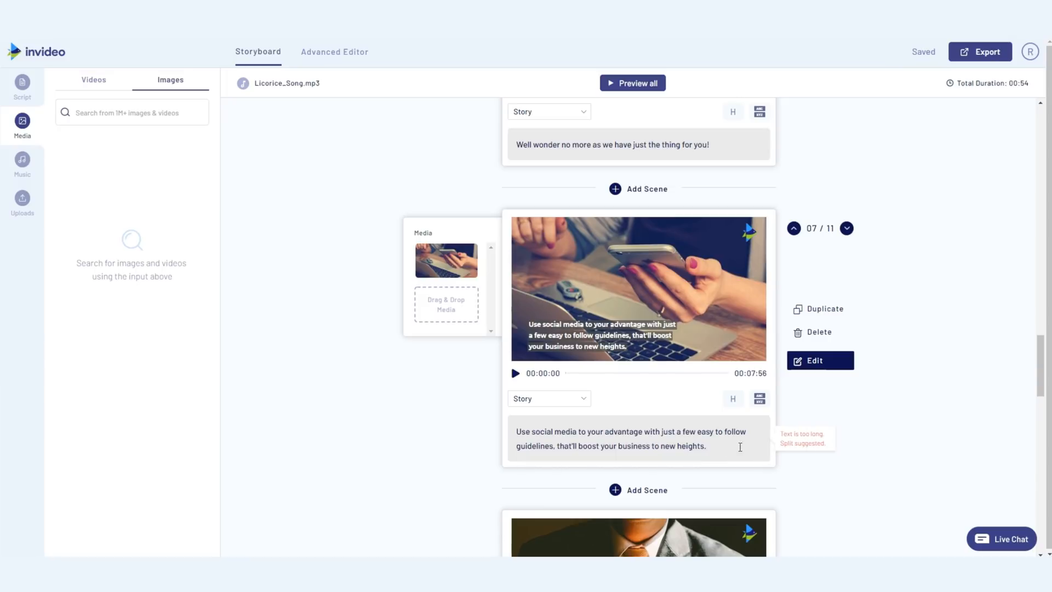
Split scene 7's sentence into two scenes just before 'that'll boost your business'
click(558, 447)
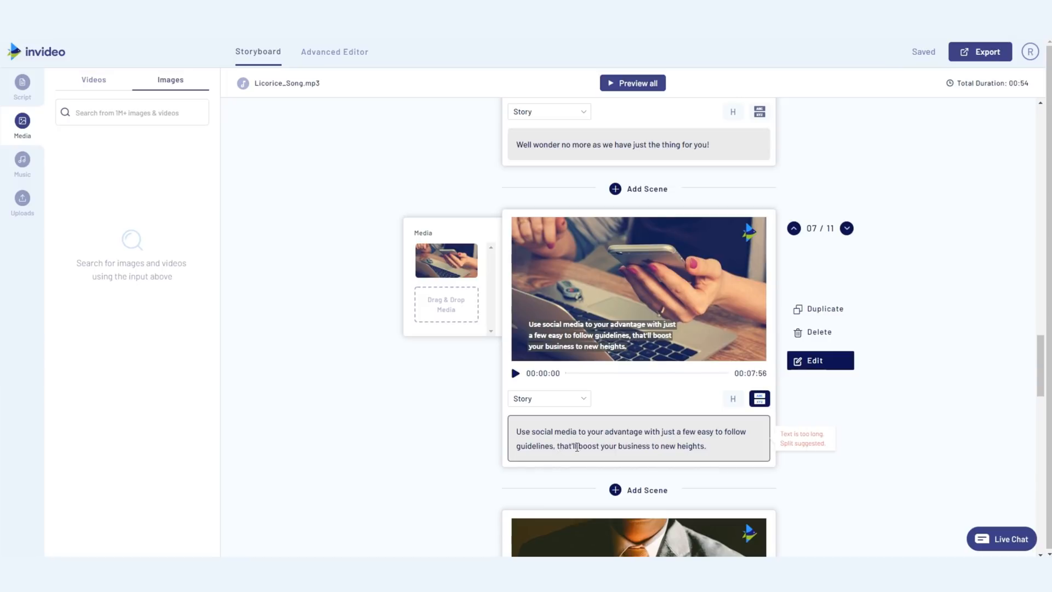
click(759, 400)
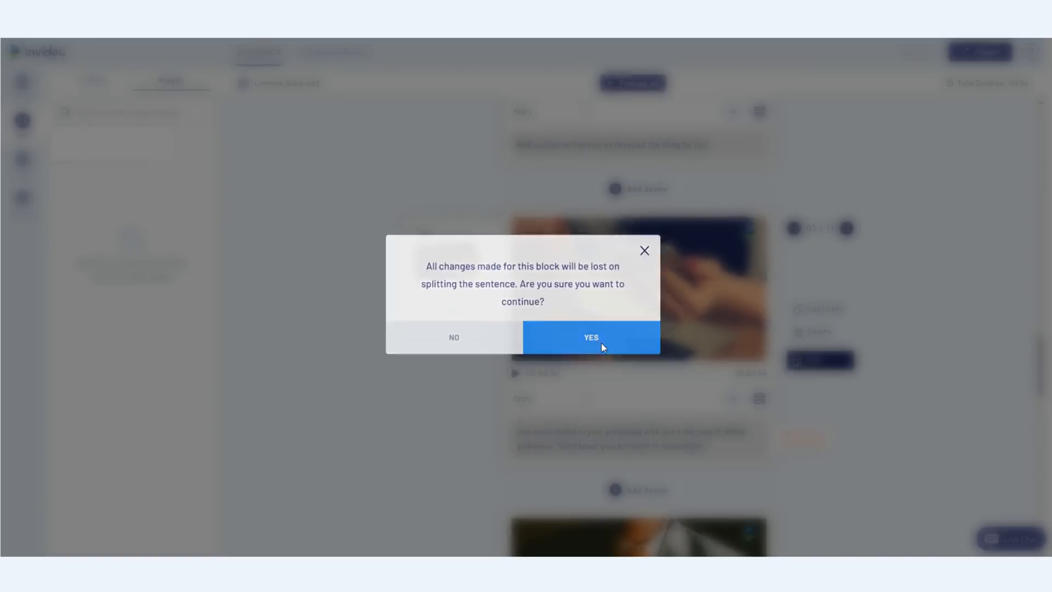
click(600, 345)
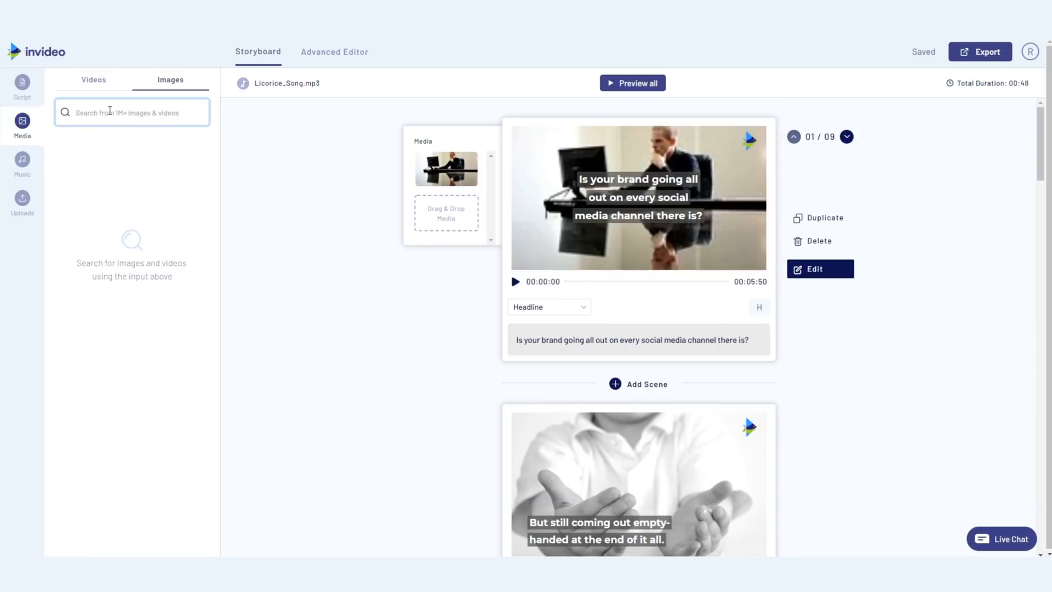
text(businessman)
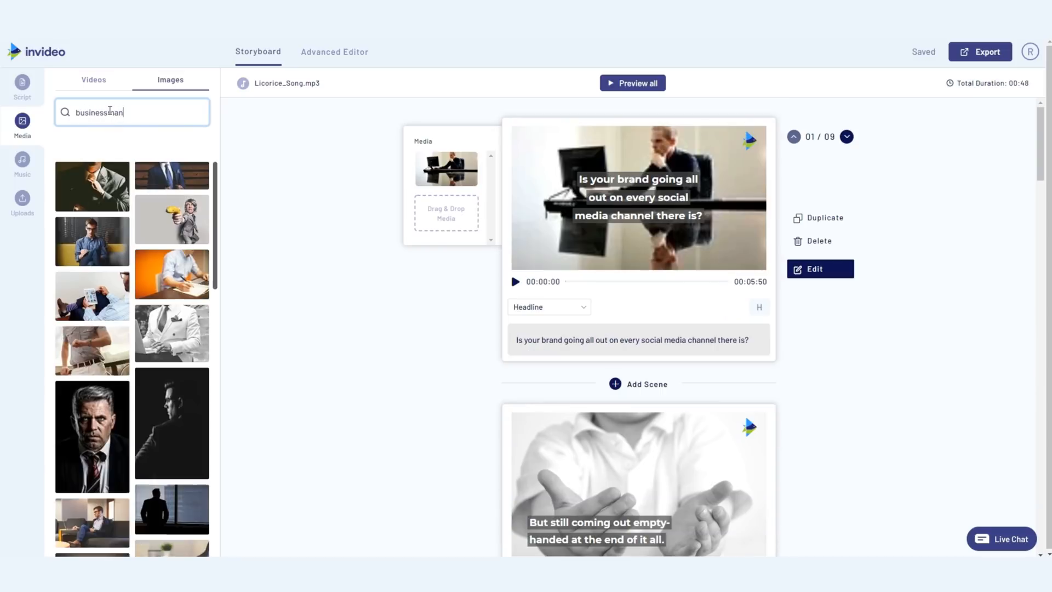
scroll(132, 329, down, 5)
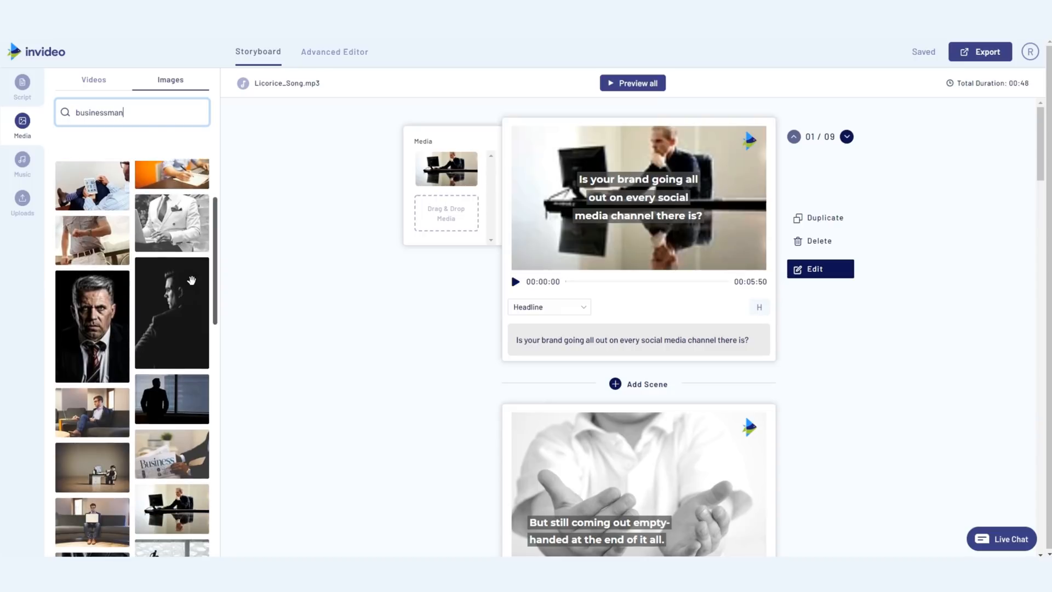
scroll(131, 329, down, 5)
scroll(183, 296, down, 5)
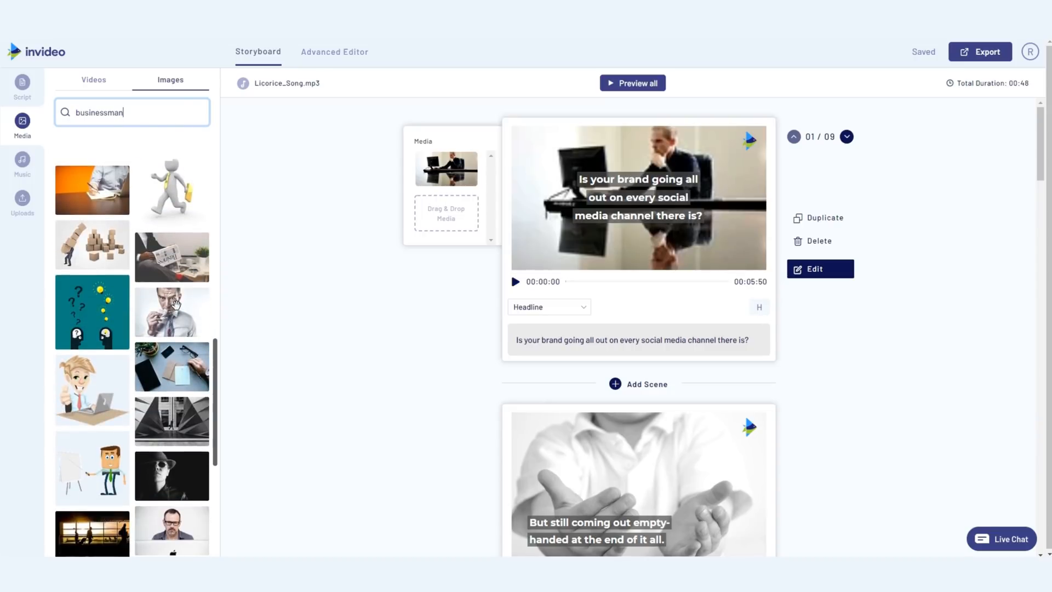
Drop the stock businessman photo into scene 1's media slot as its background
drag(175, 302, 447, 169)
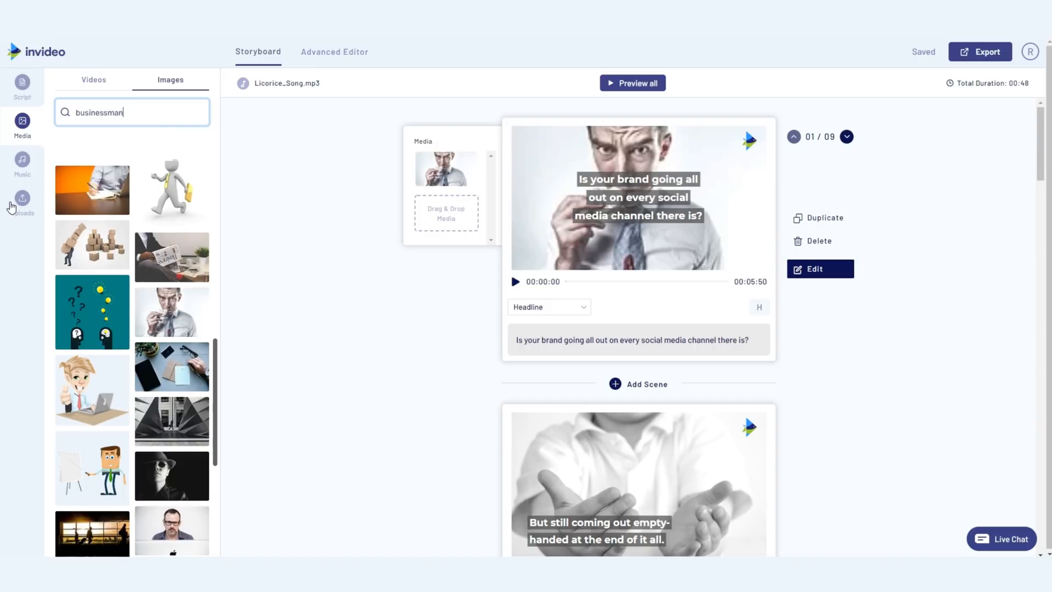
click(22, 200)
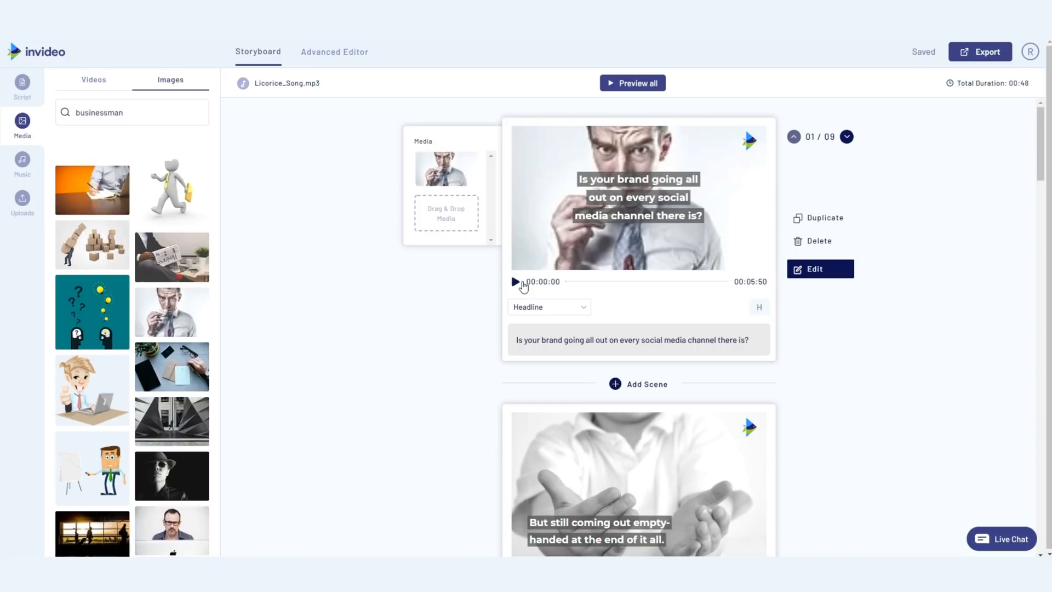
Preview scene 1, then bring it into the detailed scene editor with layers and timeline
click(515, 281)
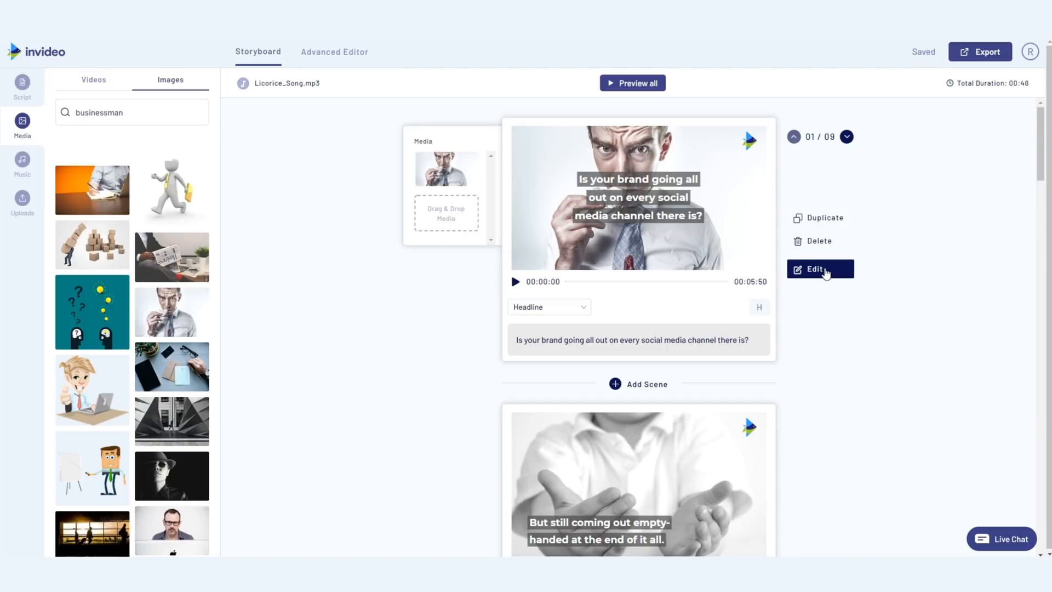
click(826, 272)
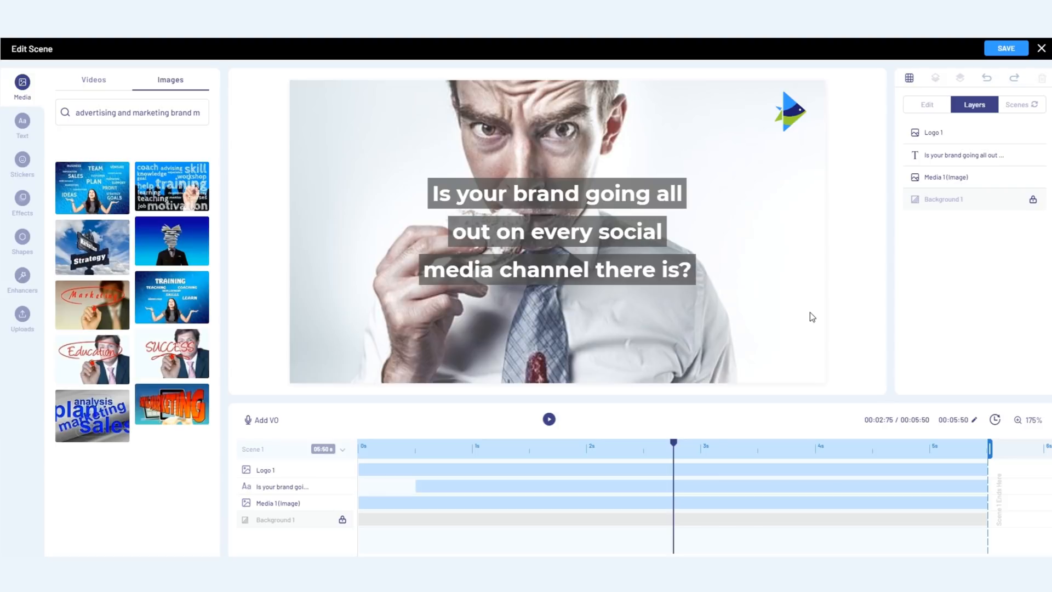
Leave the scene editor and look over the Music panel's category choices without changing them
click(1040, 49)
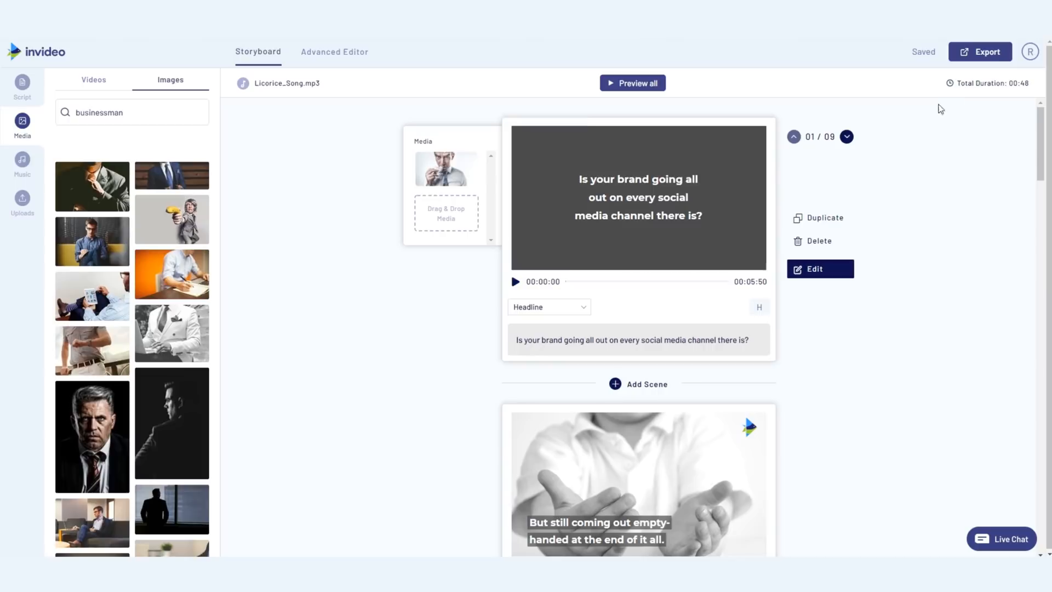
click(19, 164)
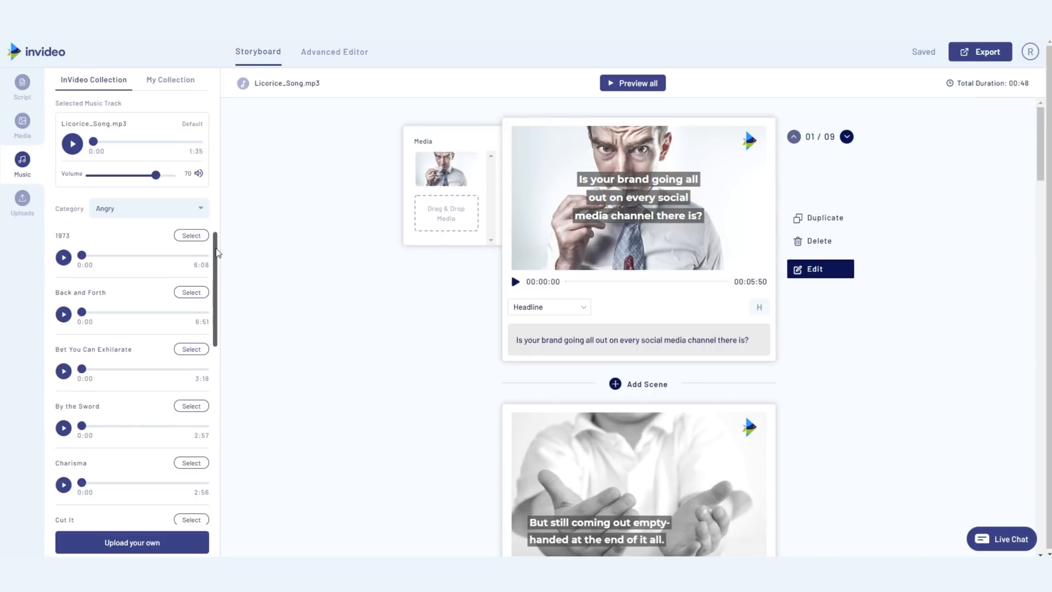
scroll(132, 371, down, 3)
click(148, 208)
scroll(147, 247, down, 3)
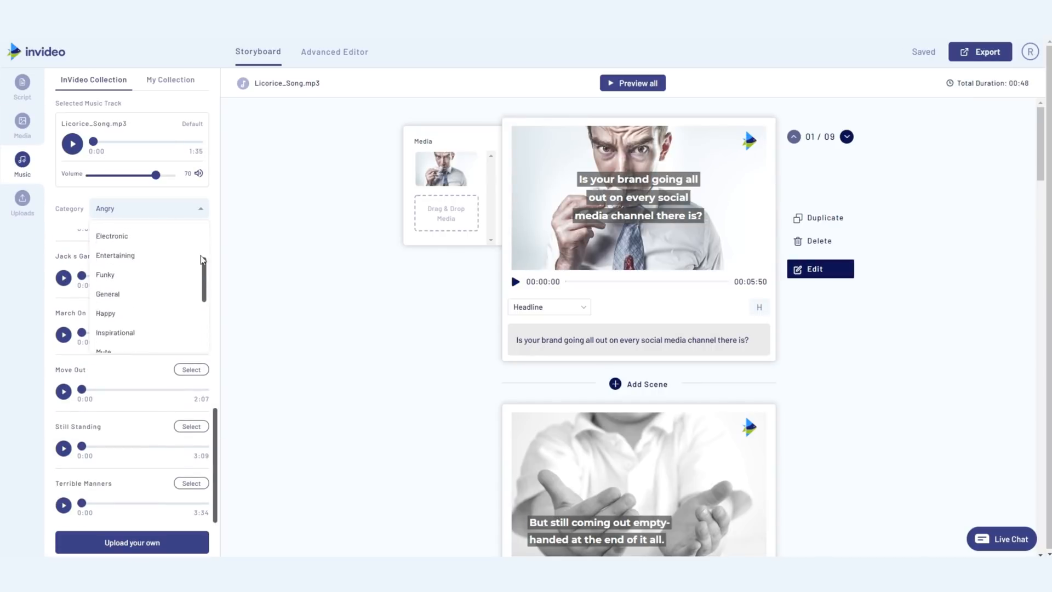
click(216, 184)
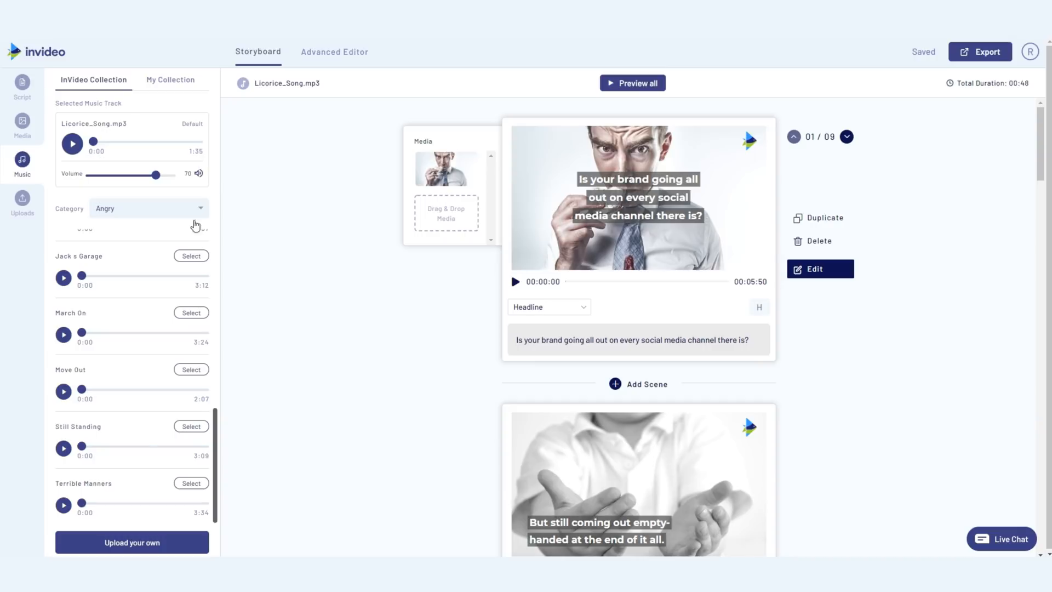
Upload We_Groove.mp3 as my own music track and start previewing the whole video
click(148, 543)
double_click(120, 75)
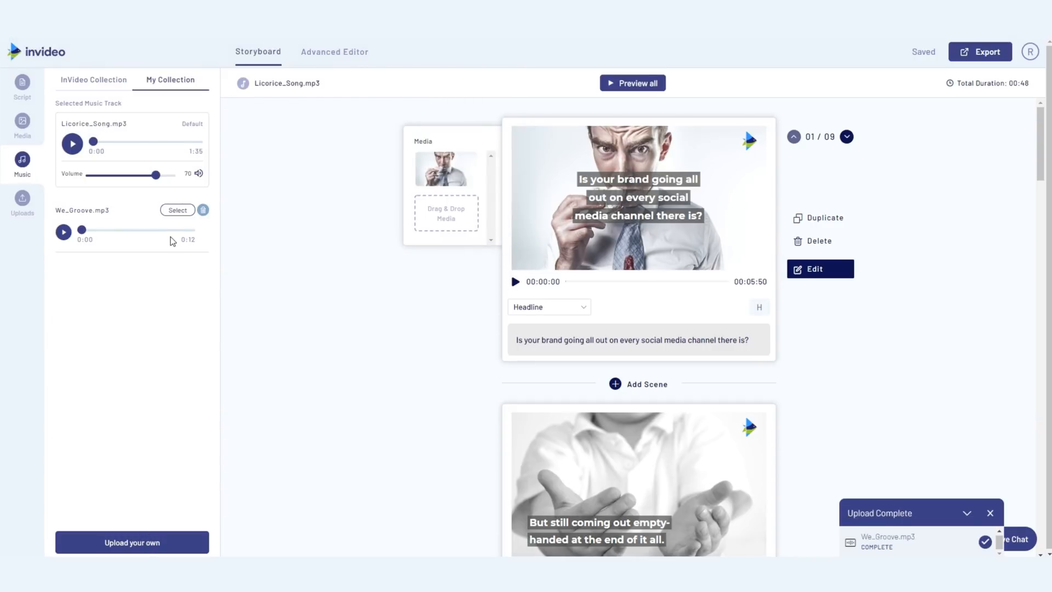
click(619, 86)
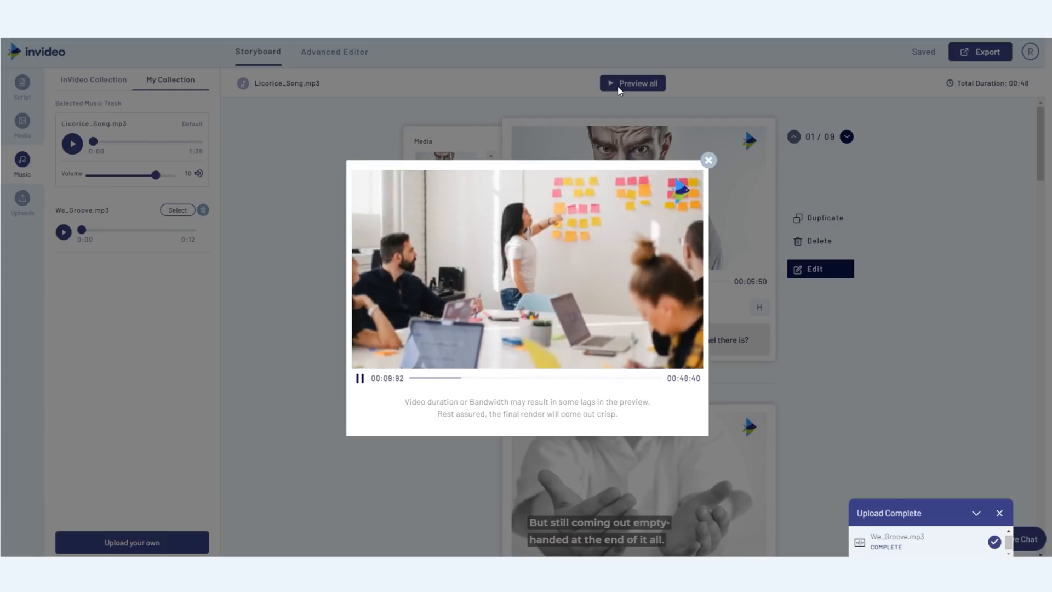
Close the preview and export the finished video for rendering
click(788, 88)
click(966, 52)
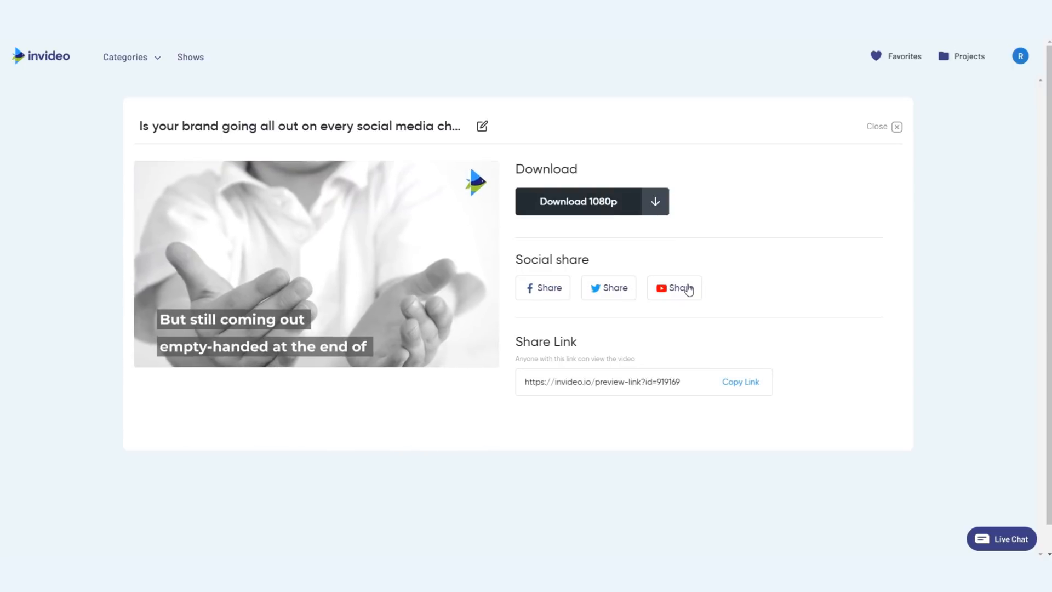
Copy the video's share link from the Share Link box
click(741, 382)
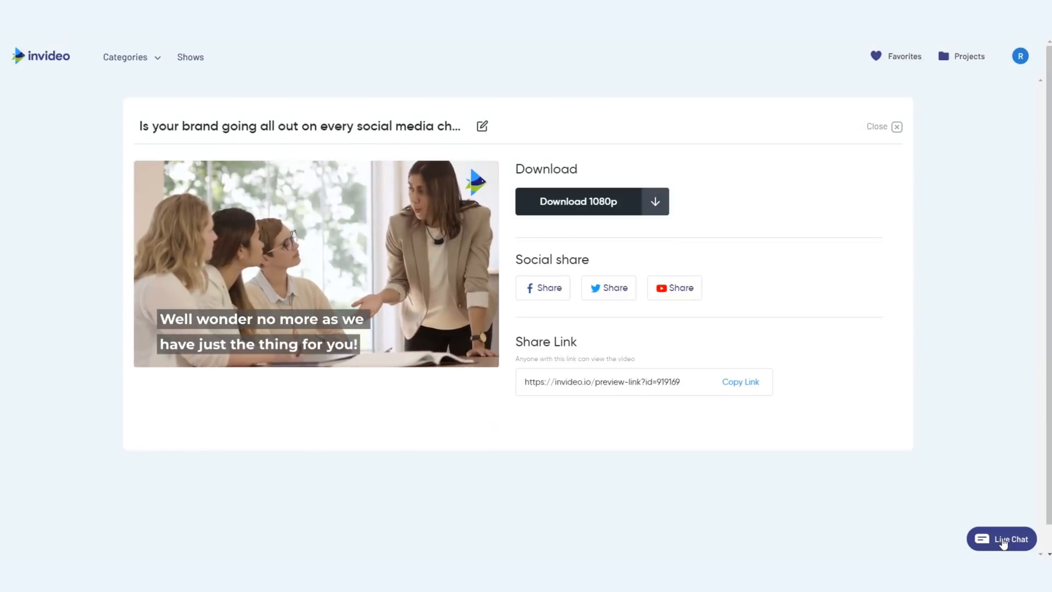
Start a 'Talk to us NOW!' live support chat ready for the message 'Hi I need some help'
click(1003, 541)
click(881, 271)
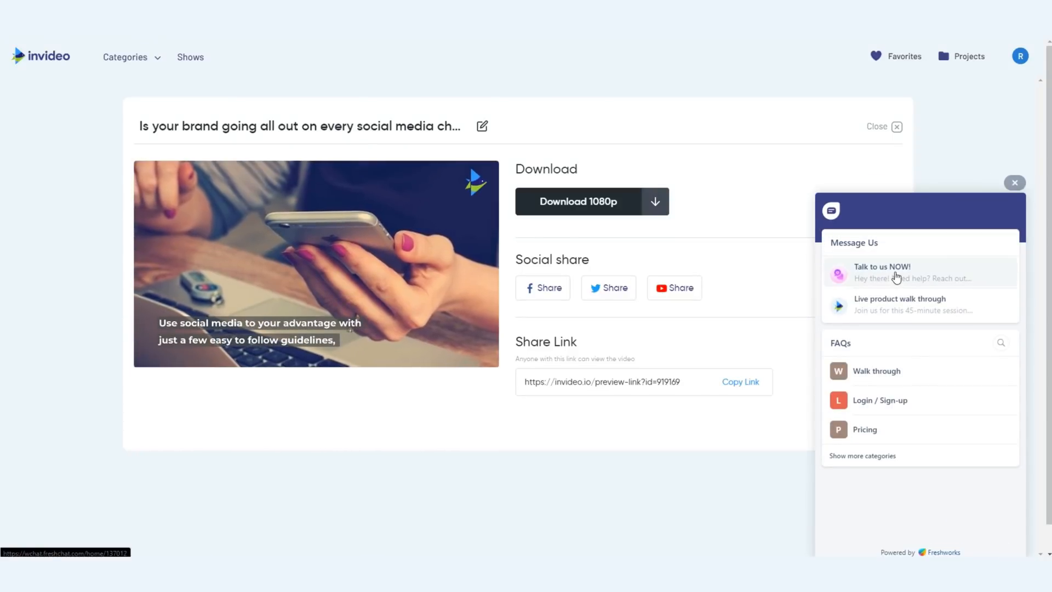
click(904, 547)
text(Hi I need)
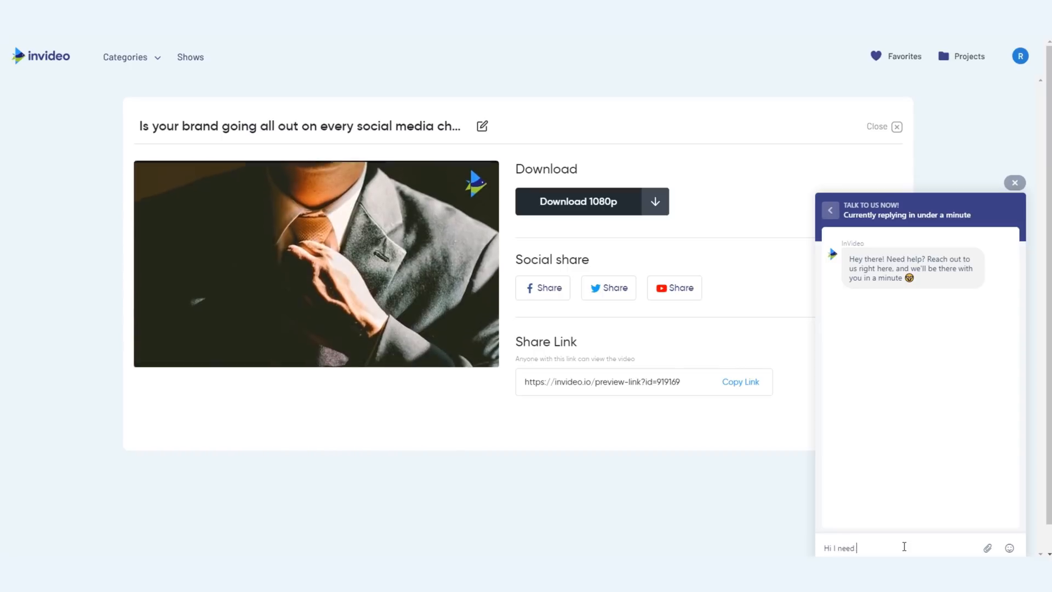
text( some help)
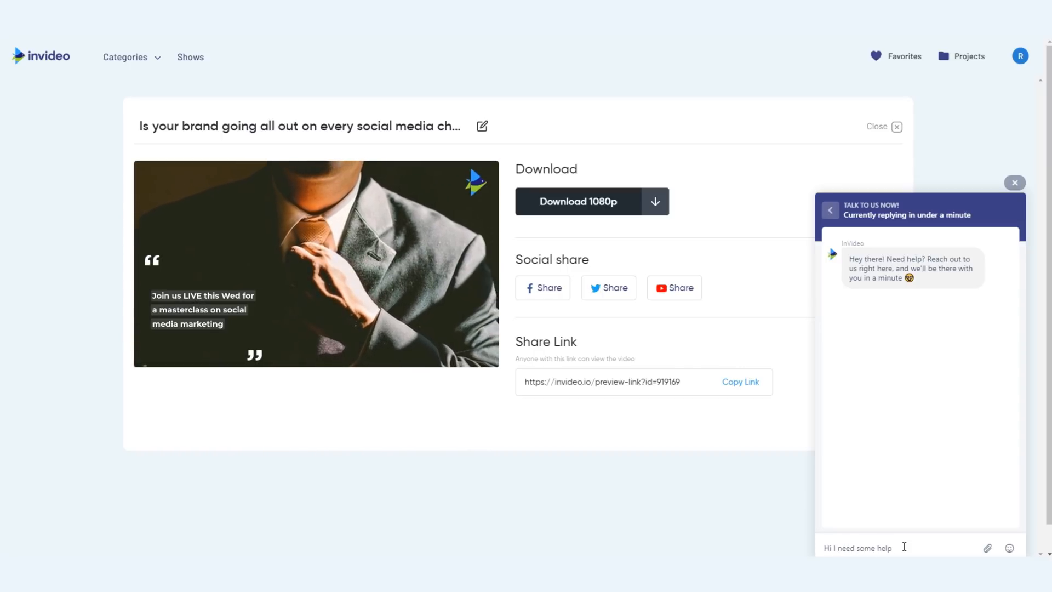